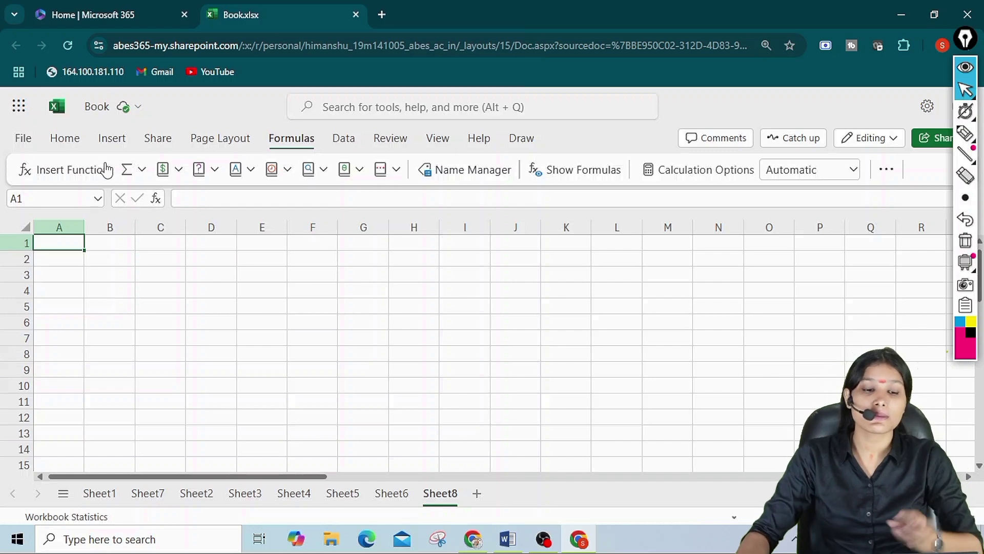
Step: Enter the numbers 56, 78 and 89 into cells B1 to B3
{"action": "left_click", "coordinate": [101, 246]}
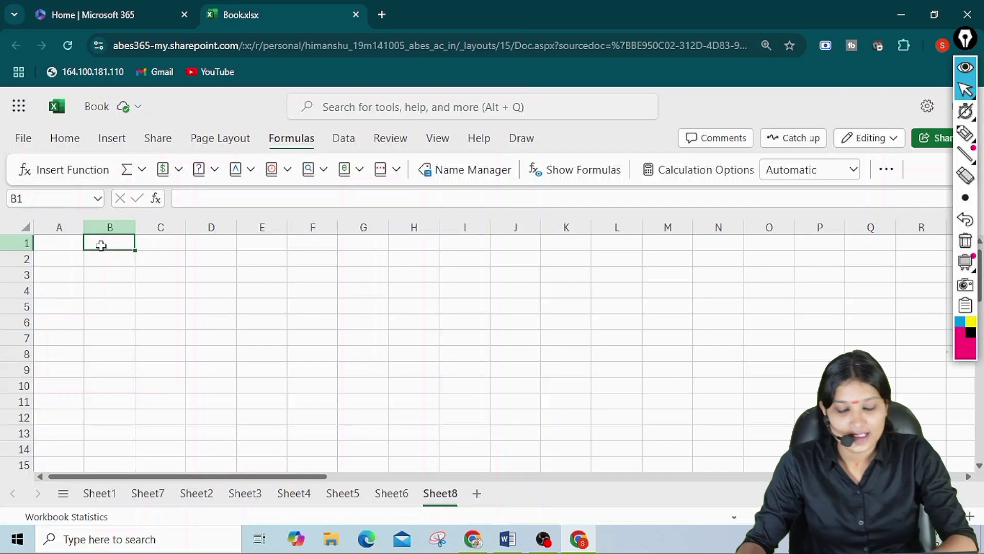
{"action": "type", "text": "56"}
{"action": "key", "text": "Return"}
{"action": "type", "text": "78"}
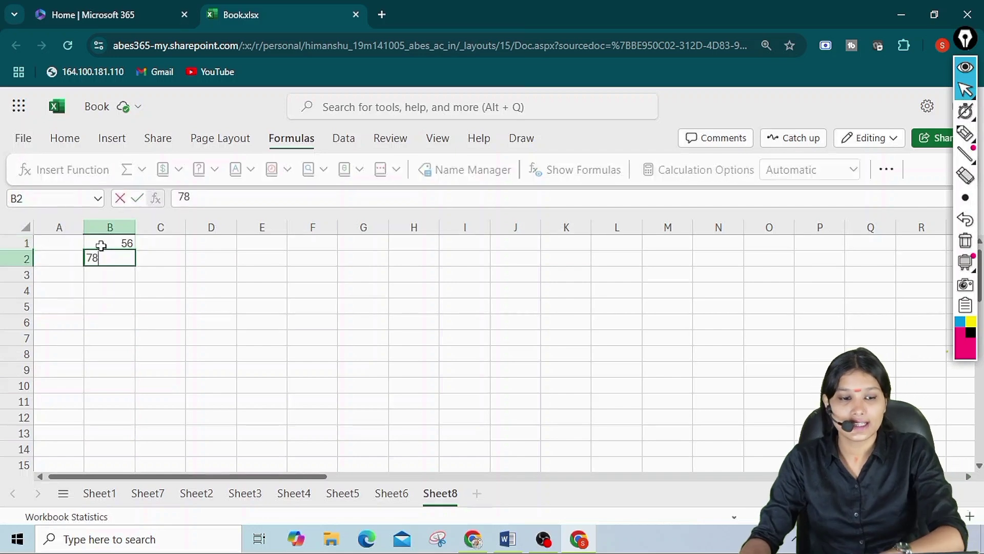
{"action": "key", "text": "Return"}
{"action": "type", "text": "89"}
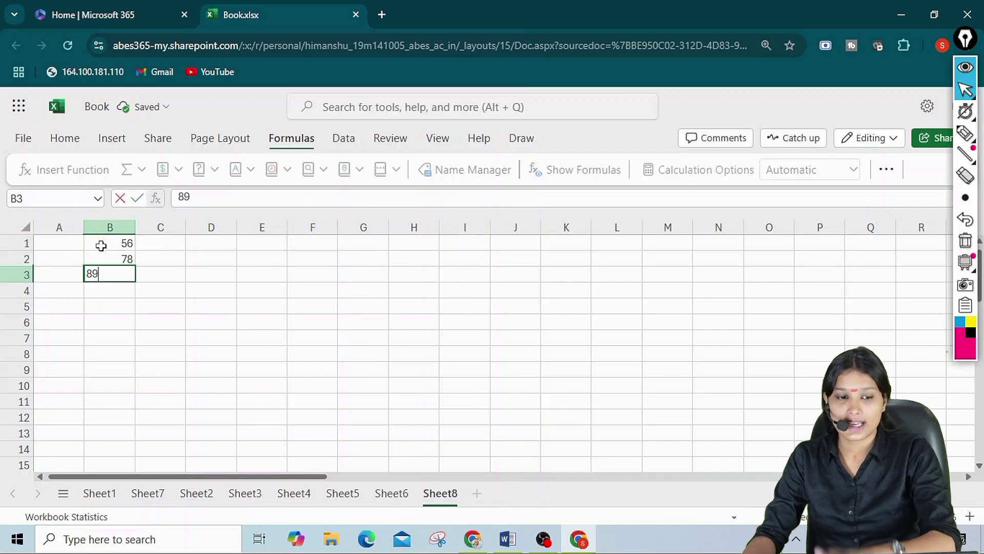
{"action": "left_click", "coordinate": [126, 289]}
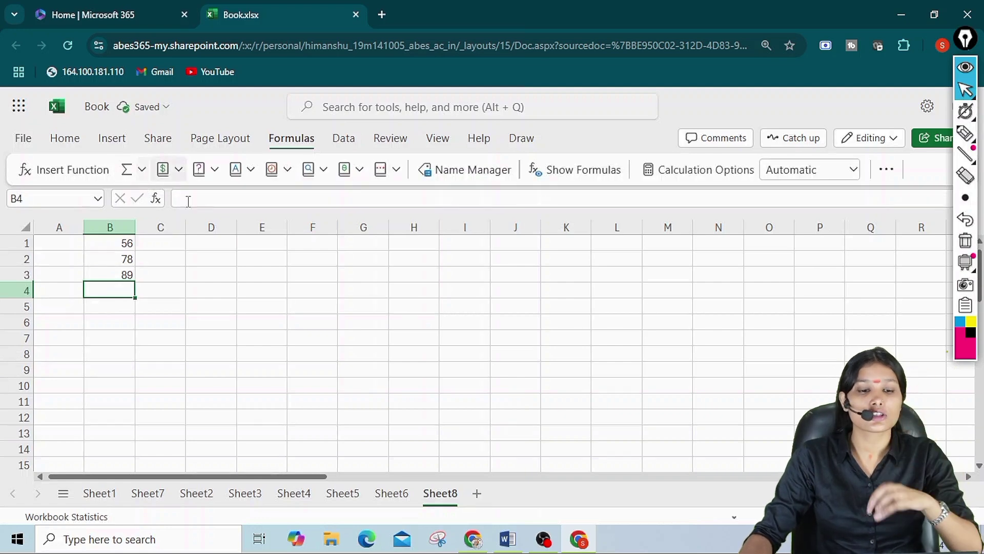
{"action": "left_click", "coordinate": [180, 197]}
{"action": "left_click", "coordinate": [127, 243]}
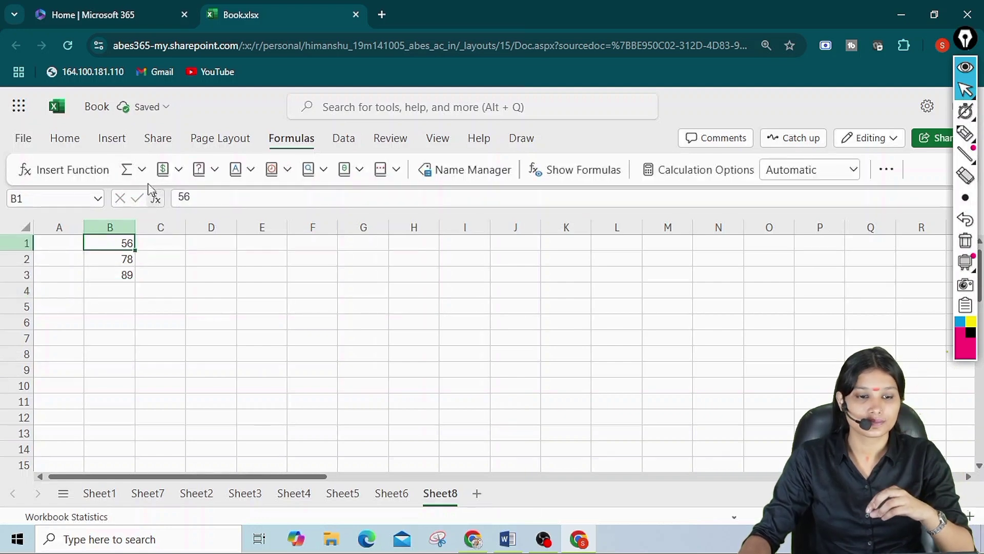
{"action": "left_click", "coordinate": [142, 169]}
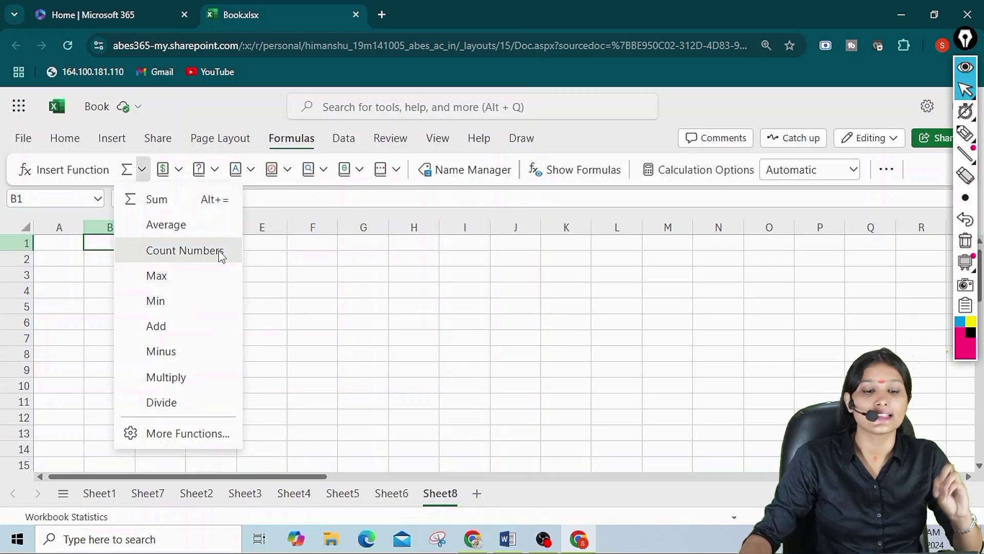
{"action": "key", "text": "Escape"}
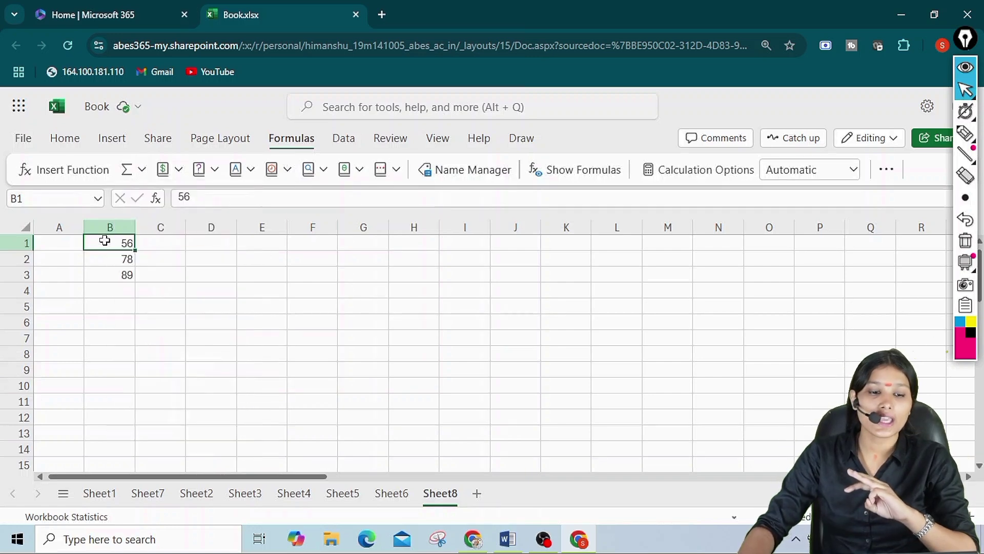
Step: Calculate the minimum of B1 to B3 in cell B4 with the formula =MIN(B1:B3)
{"action": "left_click", "coordinate": [110, 290]}
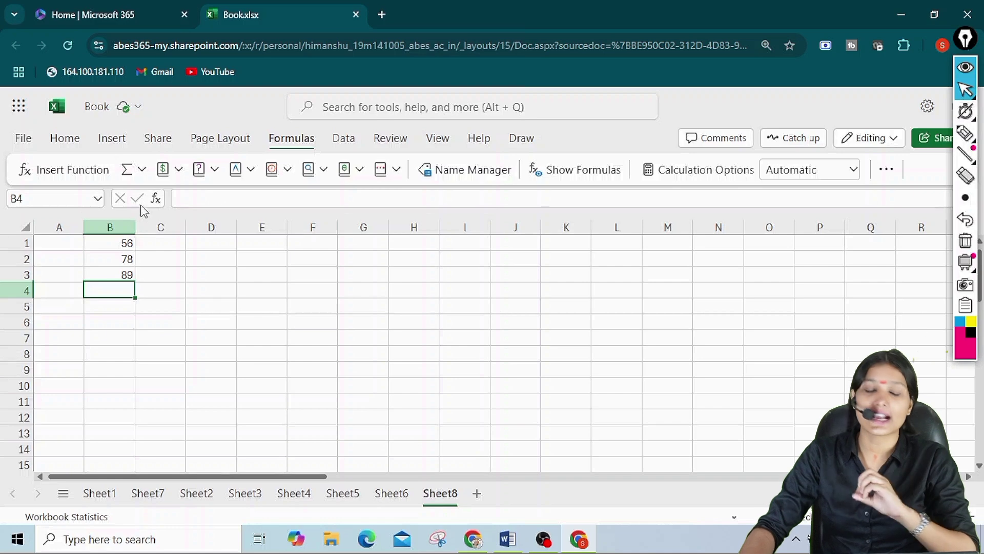
{"action": "left_click", "coordinate": [142, 170]}
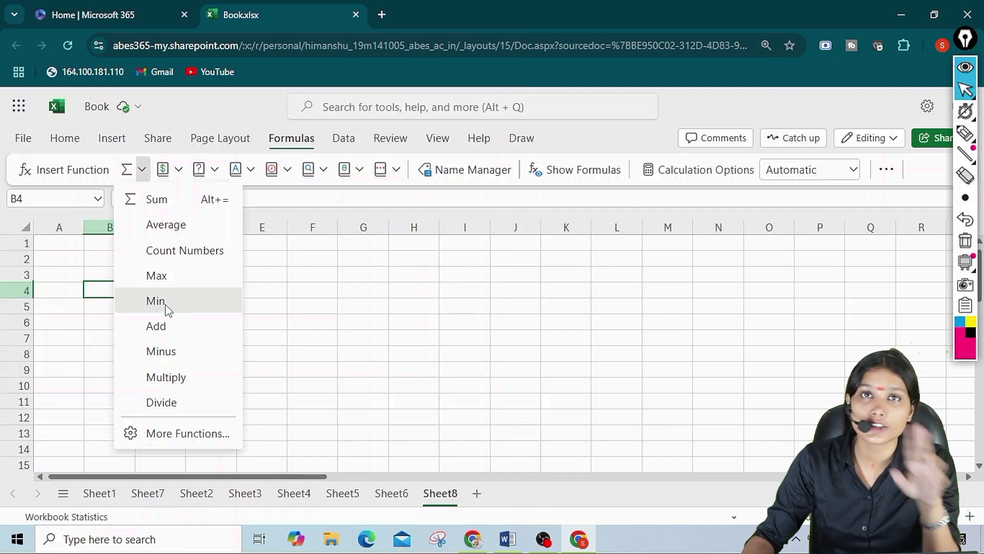
{"action": "key", "text": "Escape"}
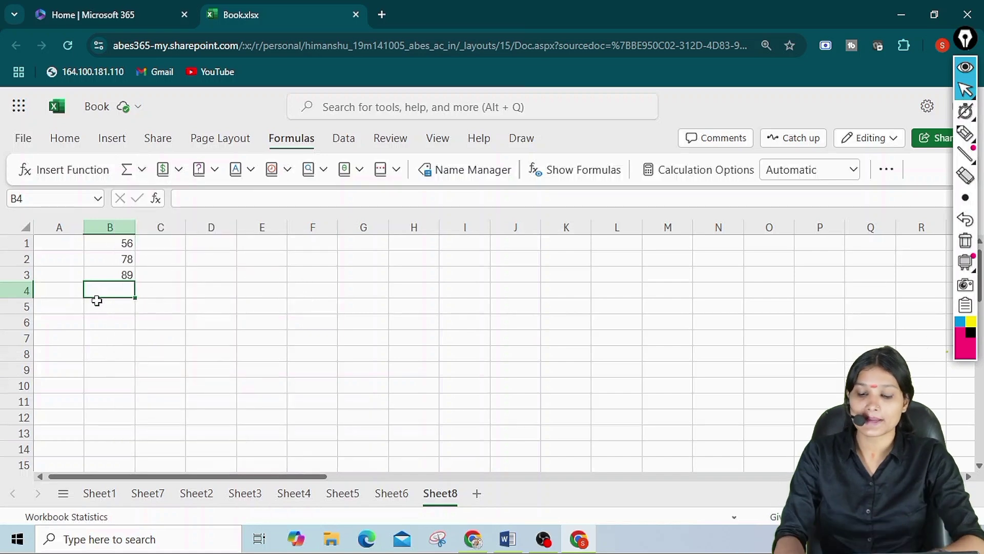
{"action": "type", "text": "=min"}
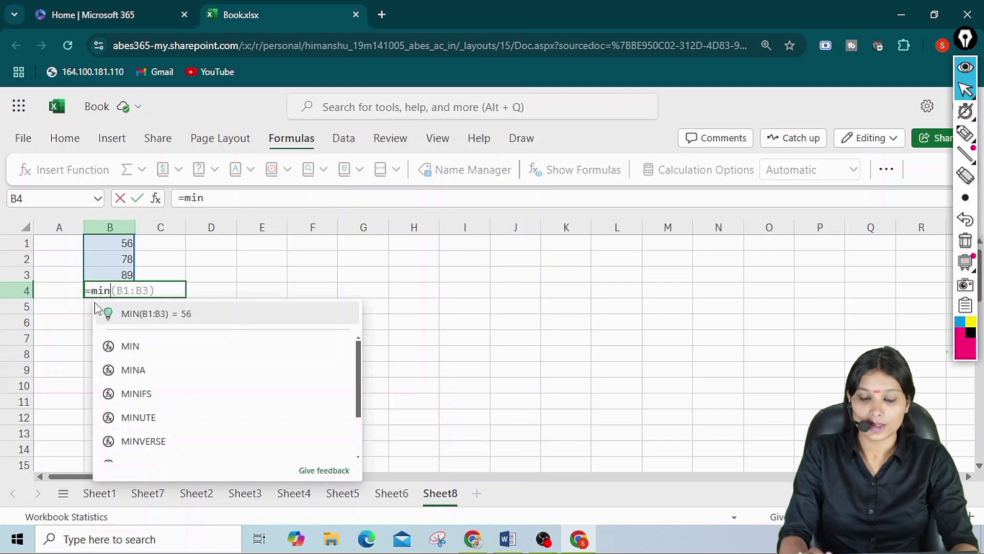
{"action": "type", "text": "("}
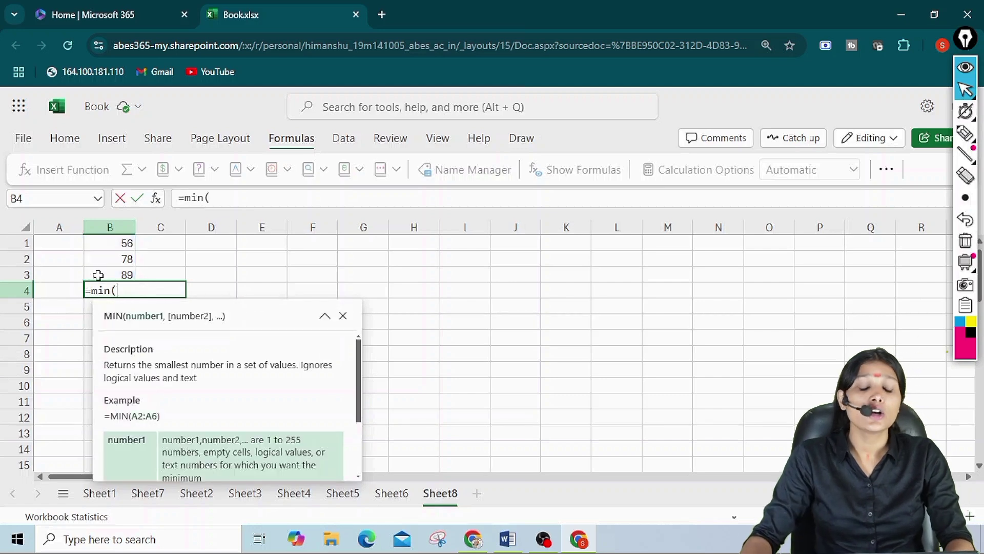
{"action": "left_click_drag", "start_coordinate": [94, 238], "coordinate": [101, 274]}
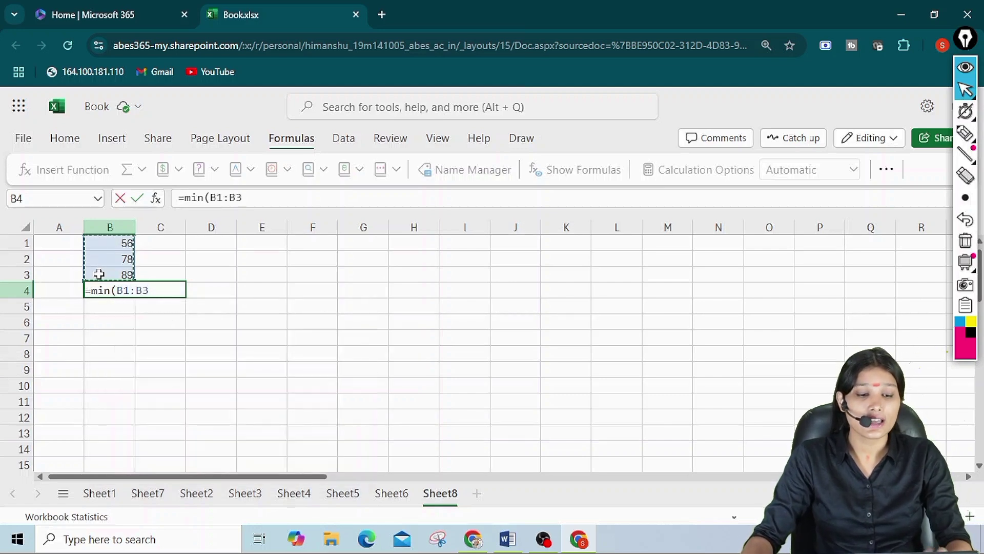
{"action": "type", "text": ")"}
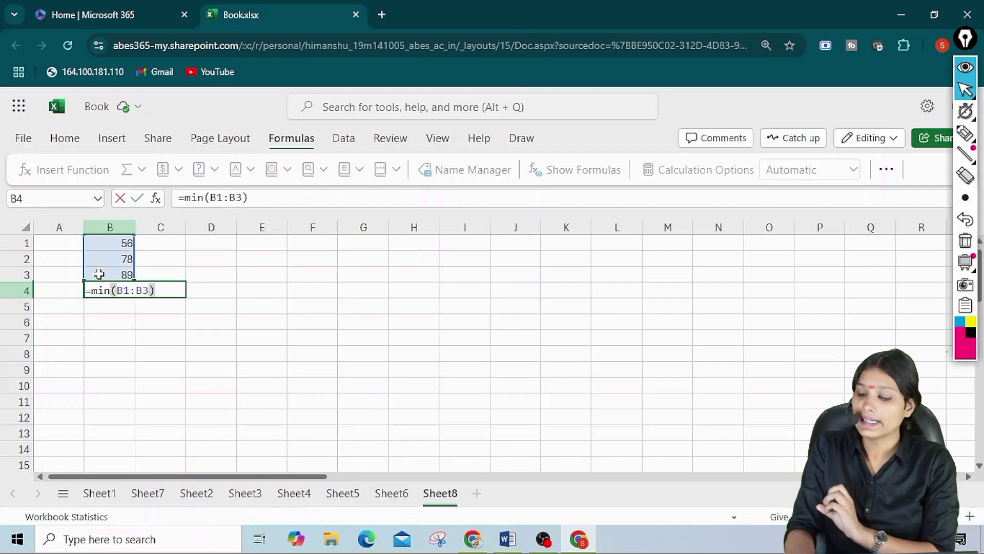
{"action": "key", "text": "Return"}
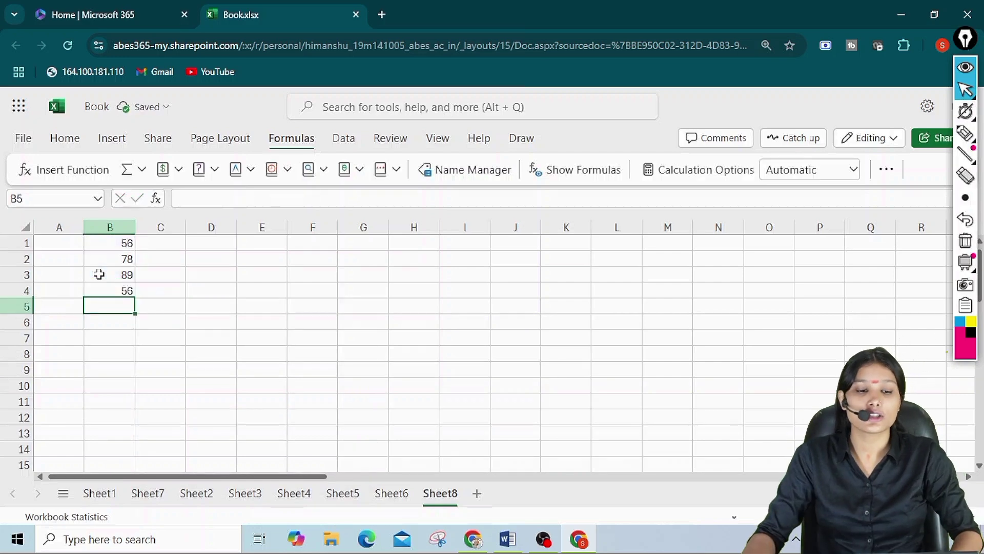
{"action": "left_click", "coordinate": [124, 290]}
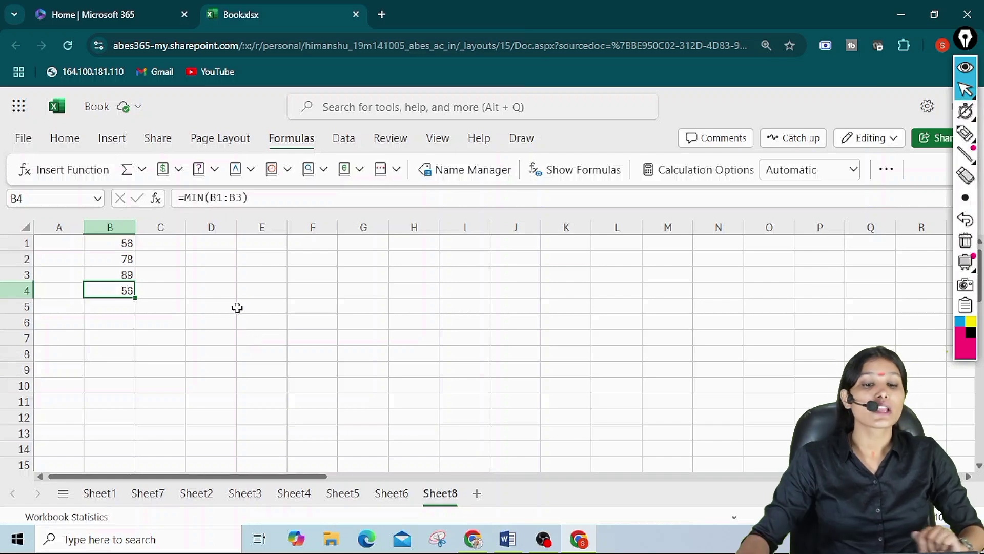
Step: Add the values of B1 and B3 in cell B5 with the formula =B1+B3
{"action": "left_click", "coordinate": [104, 306]}
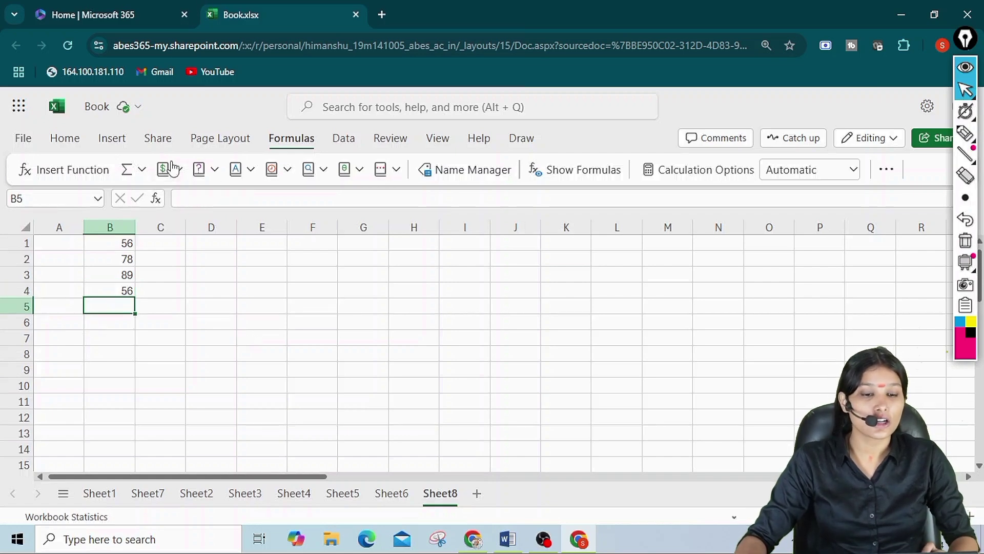
{"action": "left_click", "coordinate": [143, 171]}
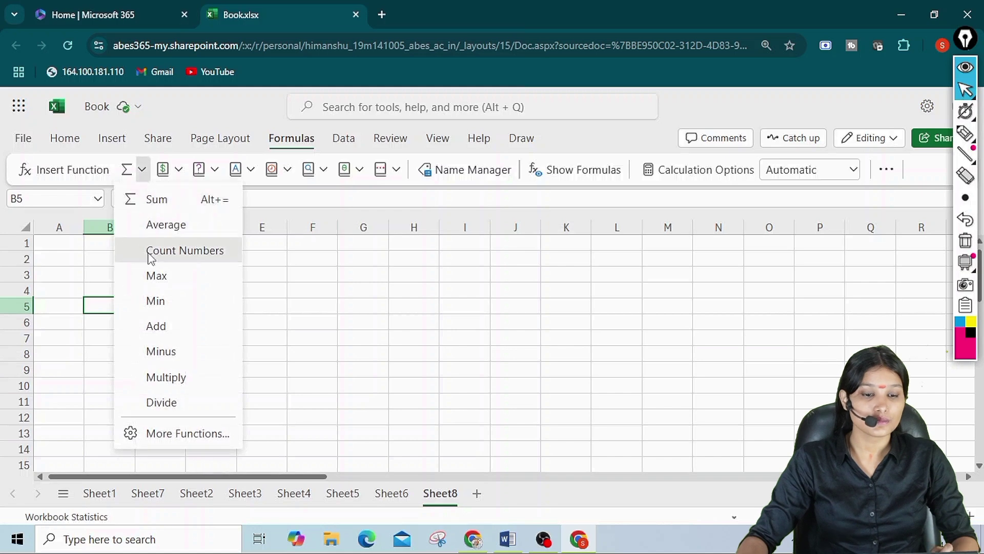
{"action": "left_click", "coordinate": [103, 305]}
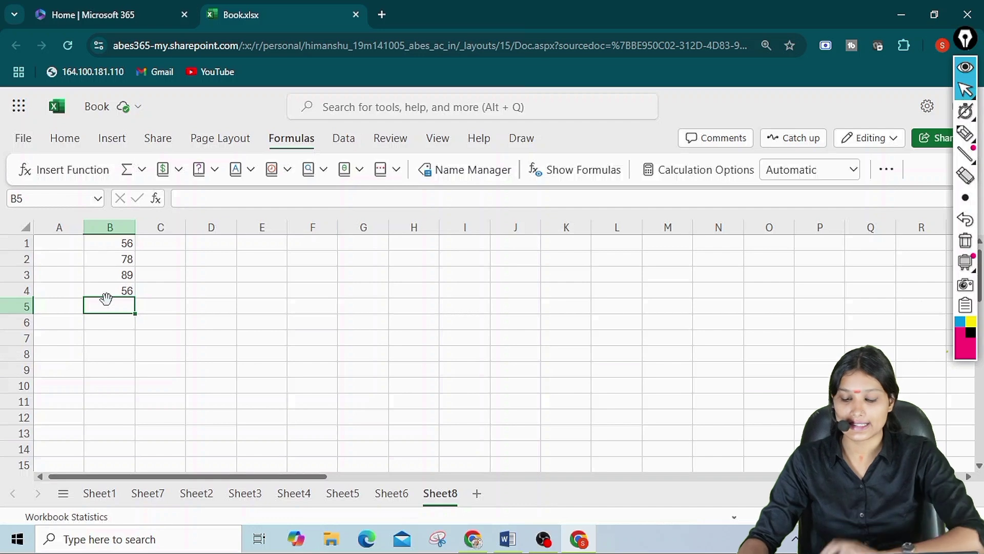
{"action": "type", "text": "="}
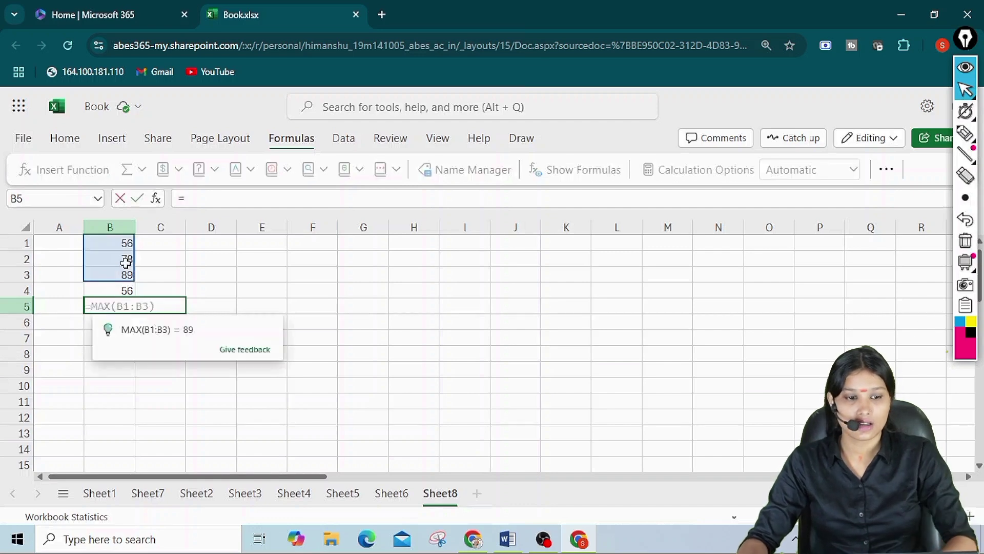
{"action": "left_click", "coordinate": [163, 261]}
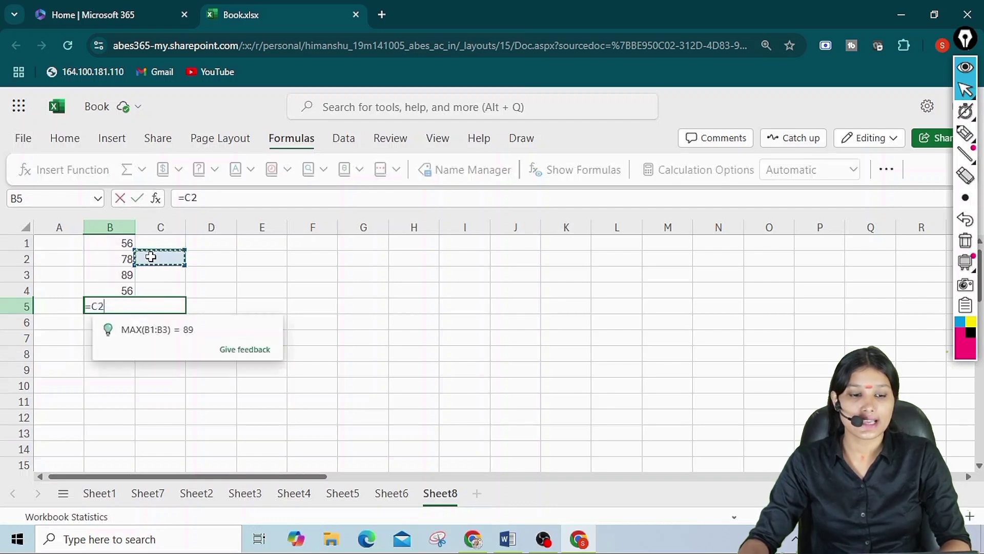
{"action": "left_click", "coordinate": [125, 242]}
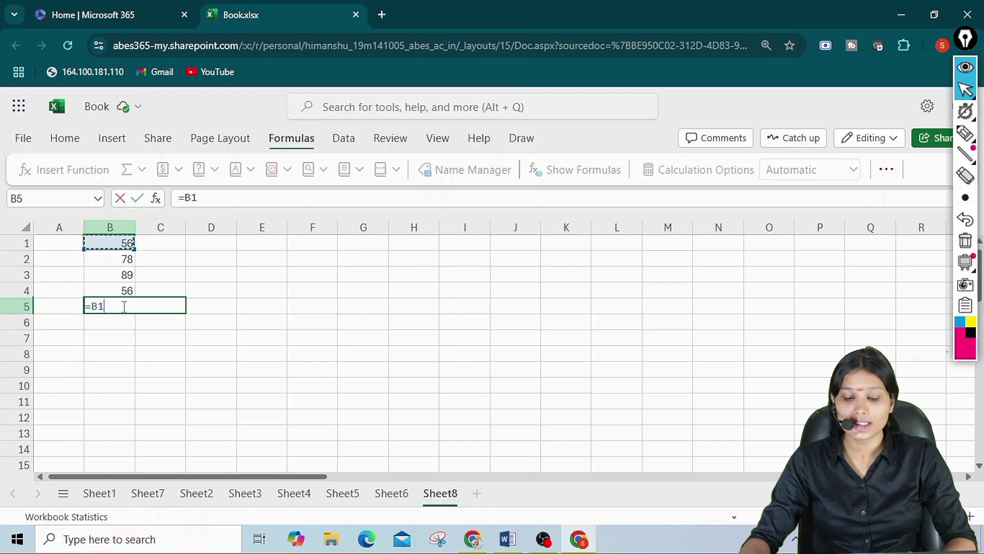
{"action": "type", "text": "+"}
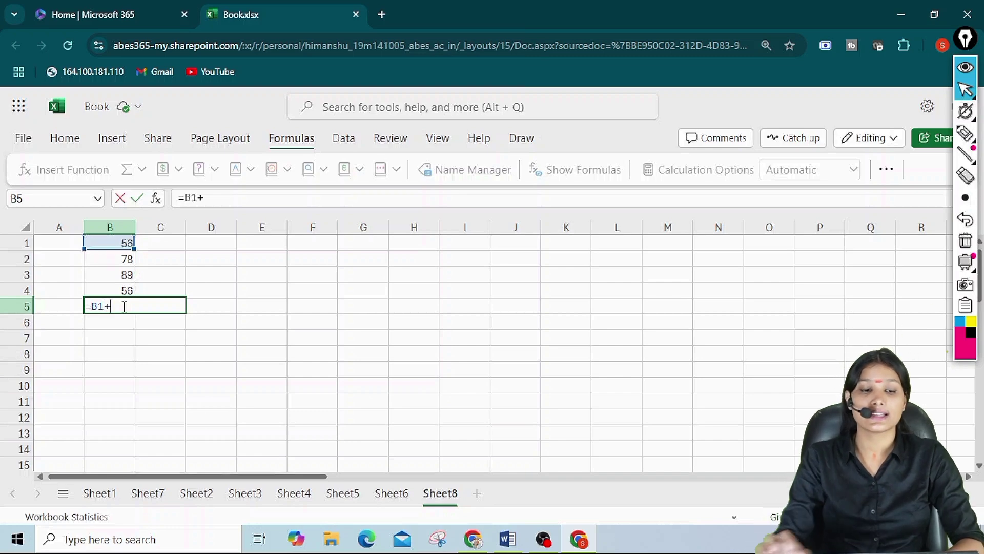
{"action": "left_click", "coordinate": [114, 272]}
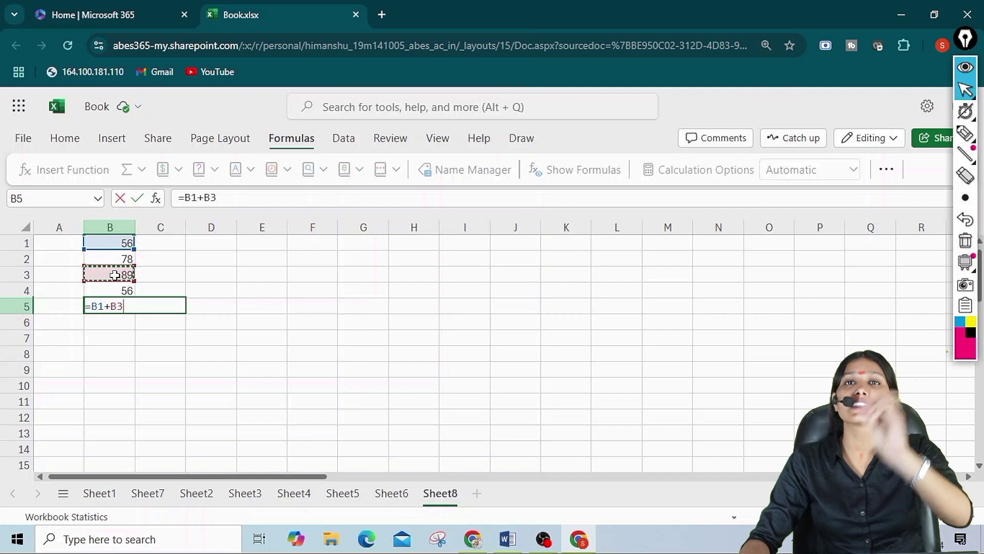
{"action": "key", "text": "Return"}
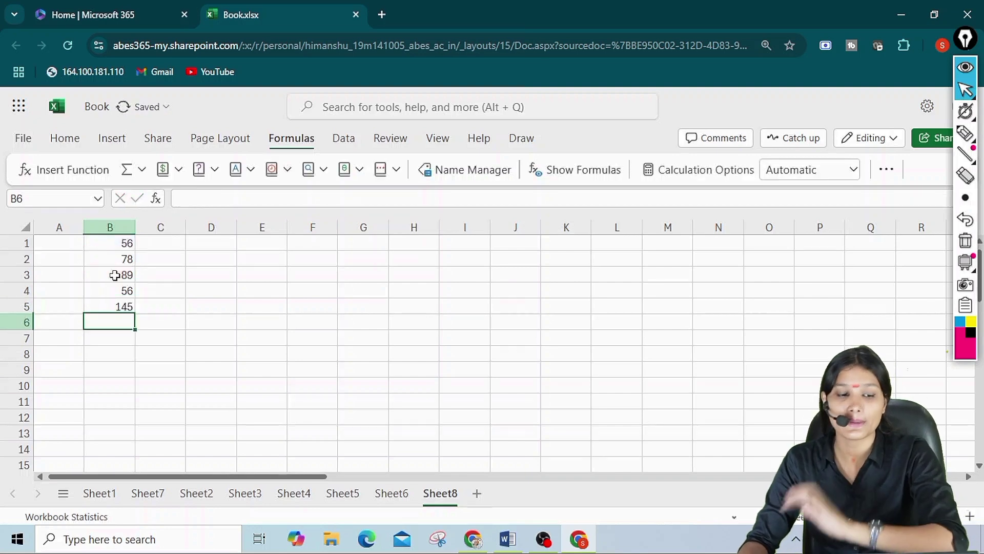
{"action": "left_click", "coordinate": [119, 306]}
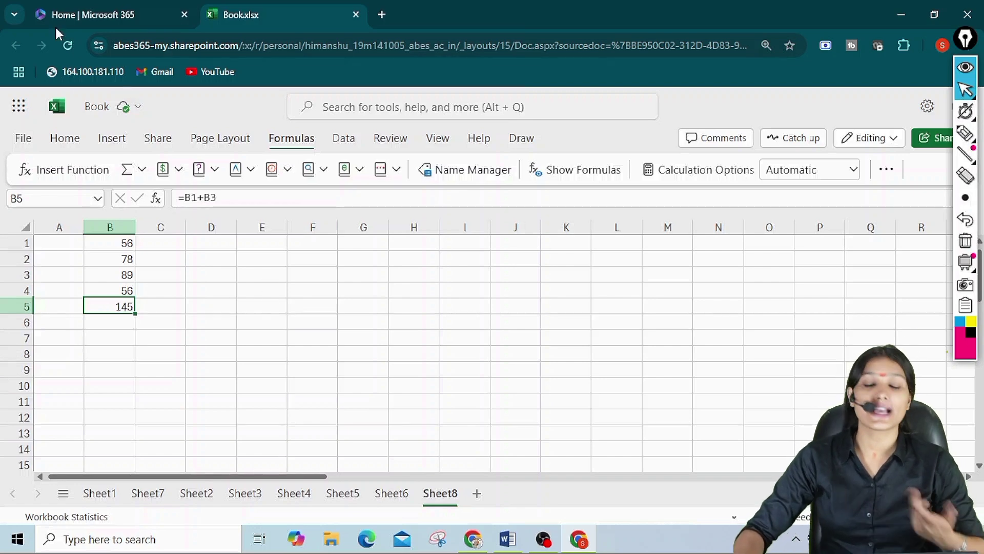
Step: Subtract B1 from B5 in cell B6 with the formula =B5-B1
{"action": "left_click", "coordinate": [141, 171]}
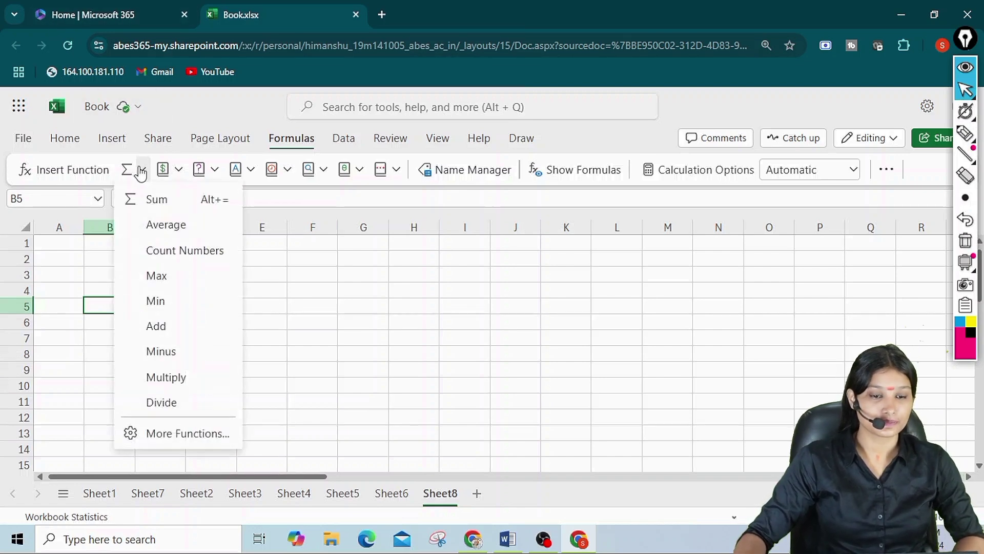
{"action": "left_click", "coordinate": [88, 323]}
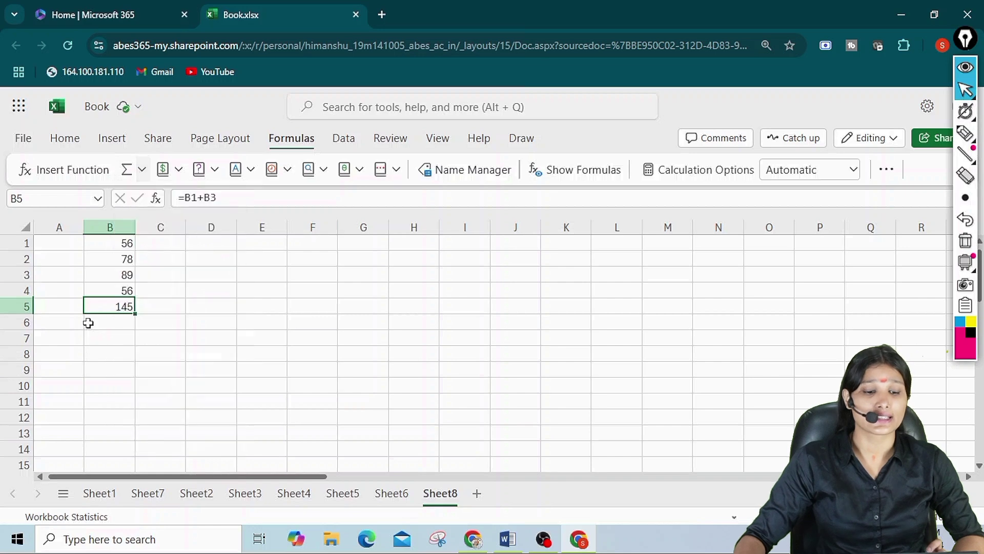
{"action": "left_click", "coordinate": [100, 325]}
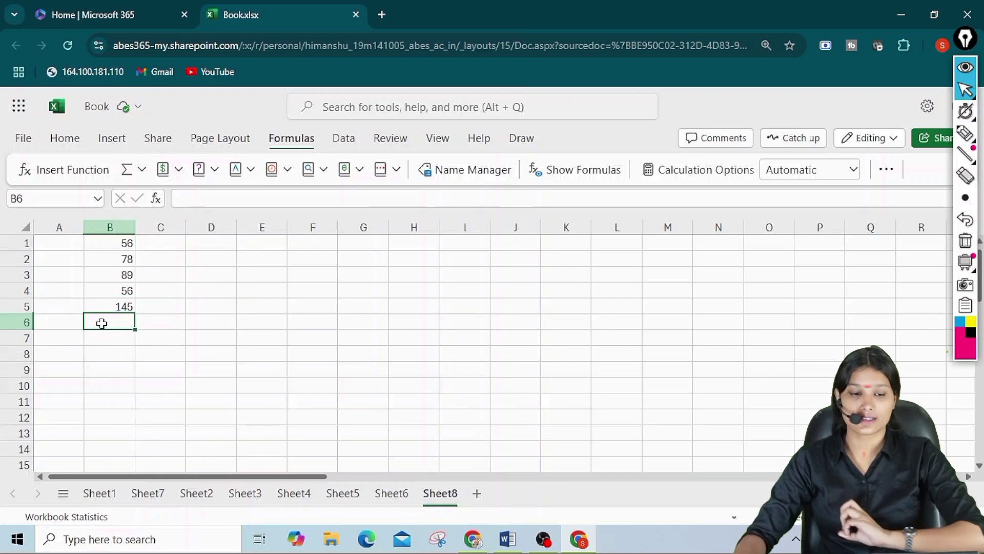
{"action": "type", "text": "="}
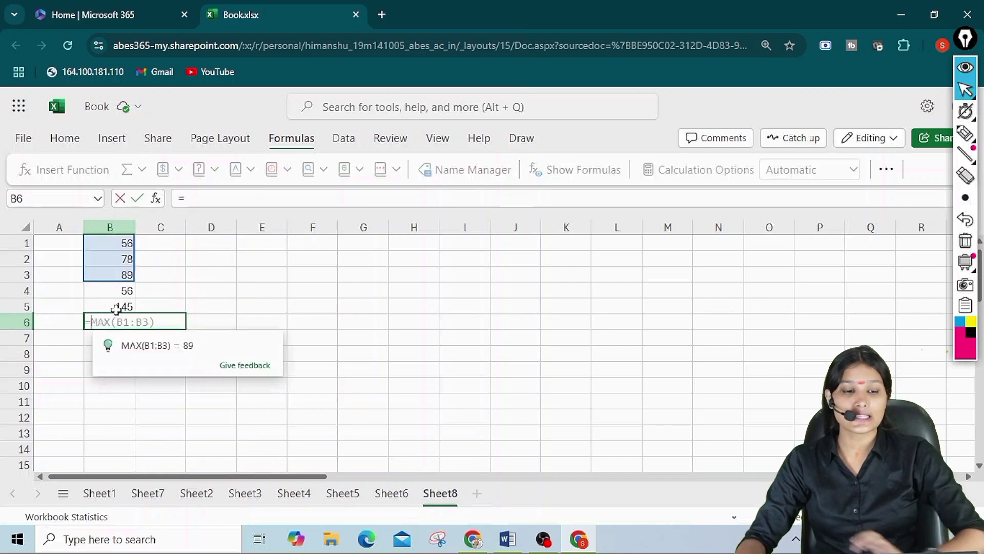
{"action": "left_click", "coordinate": [123, 306]}
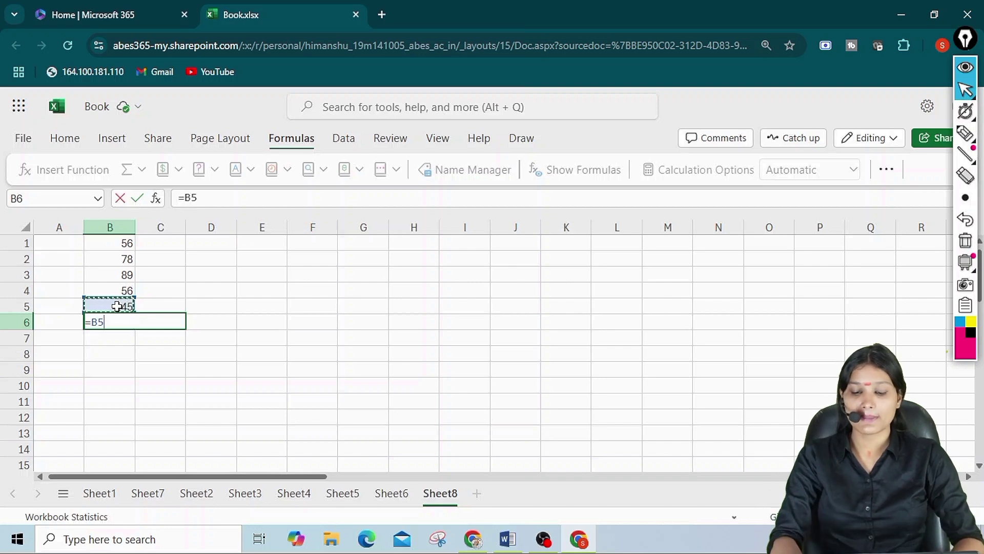
{"action": "type", "text": "_"}
{"action": "key", "text": "BackSpace"}
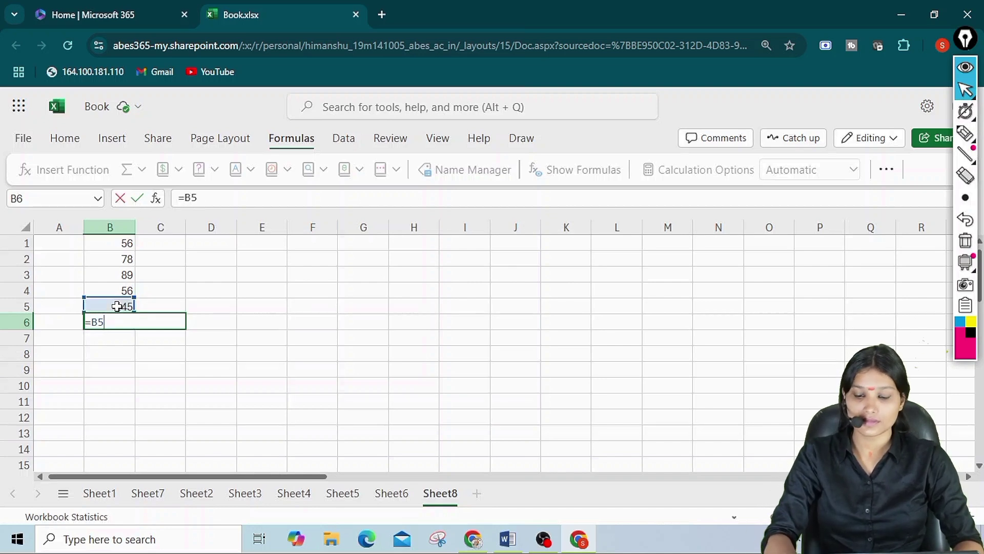
{"action": "type", "text": "-"}
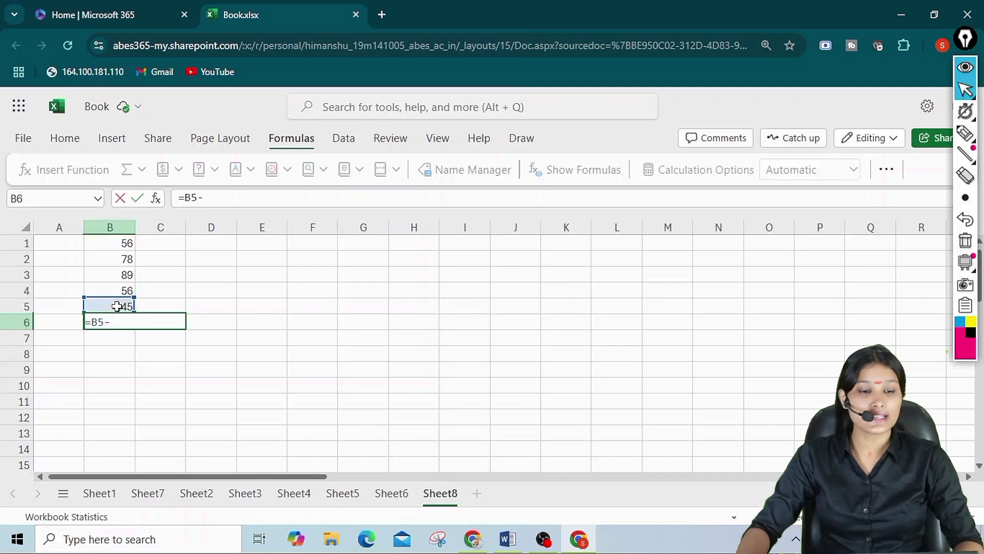
{"action": "left_click", "coordinate": [128, 243]}
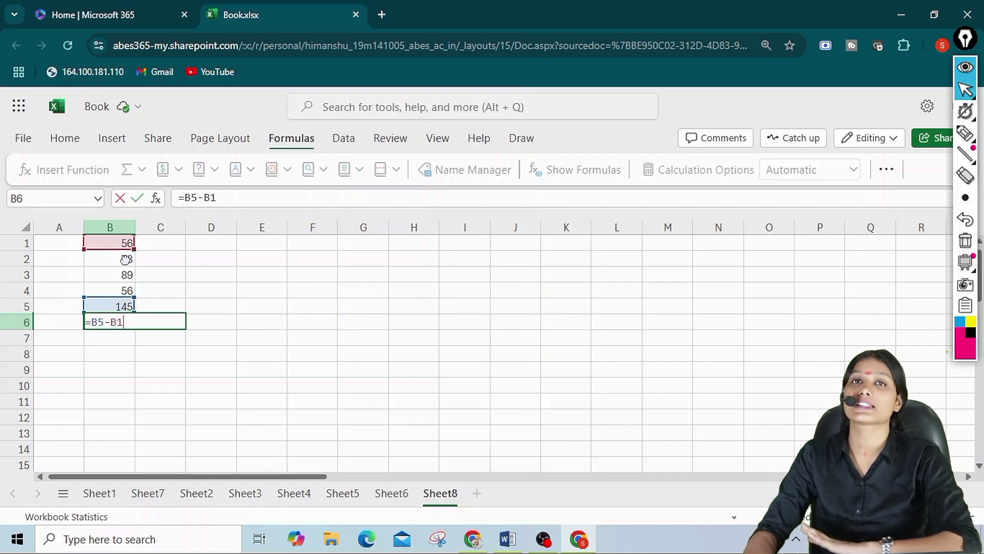
{"action": "key", "text": "Return"}
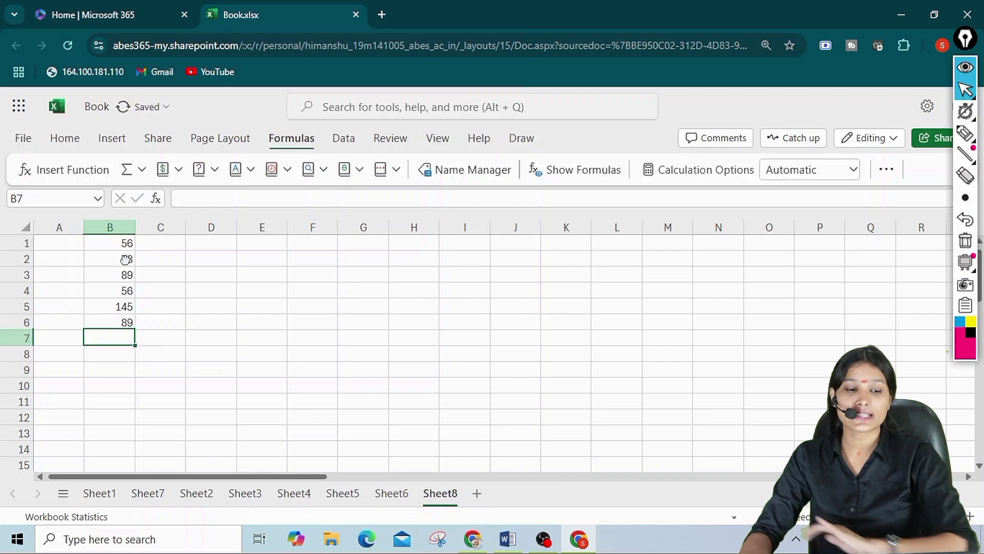
Step: Multiply B6 by B3 in cell B7 using the Multiply function, giving the formula =B6*B3
{"action": "left_click", "coordinate": [107, 322]}
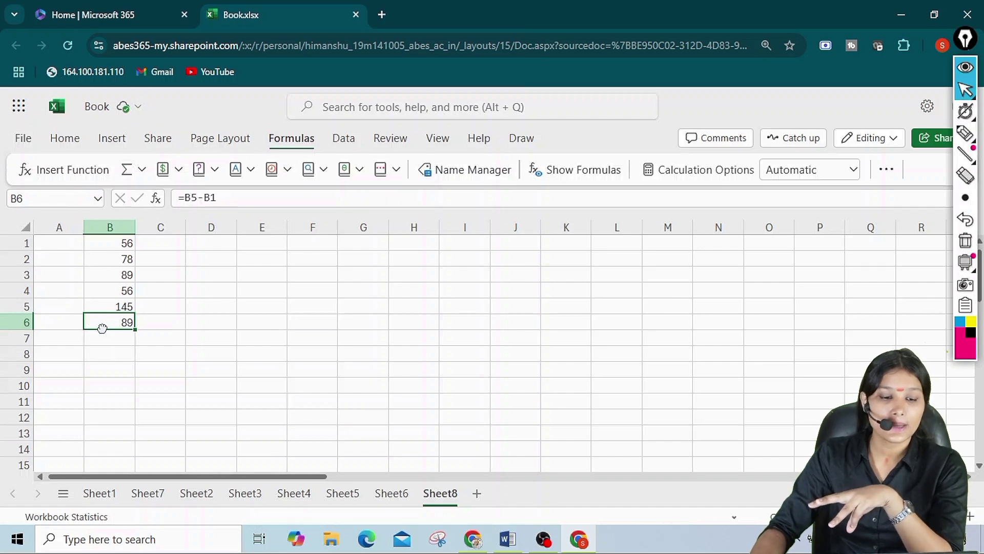
{"action": "left_click", "coordinate": [92, 338]}
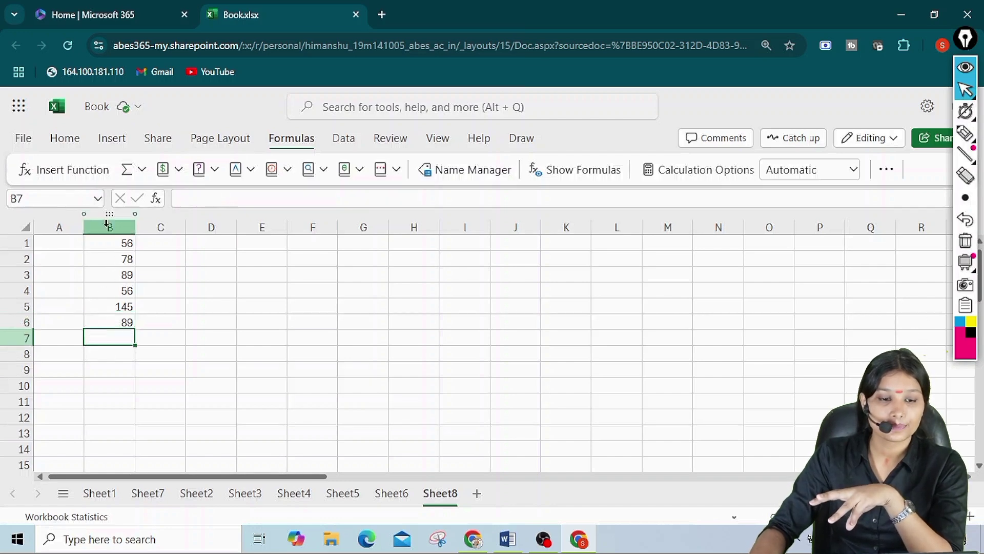
{"action": "left_click", "coordinate": [142, 169]}
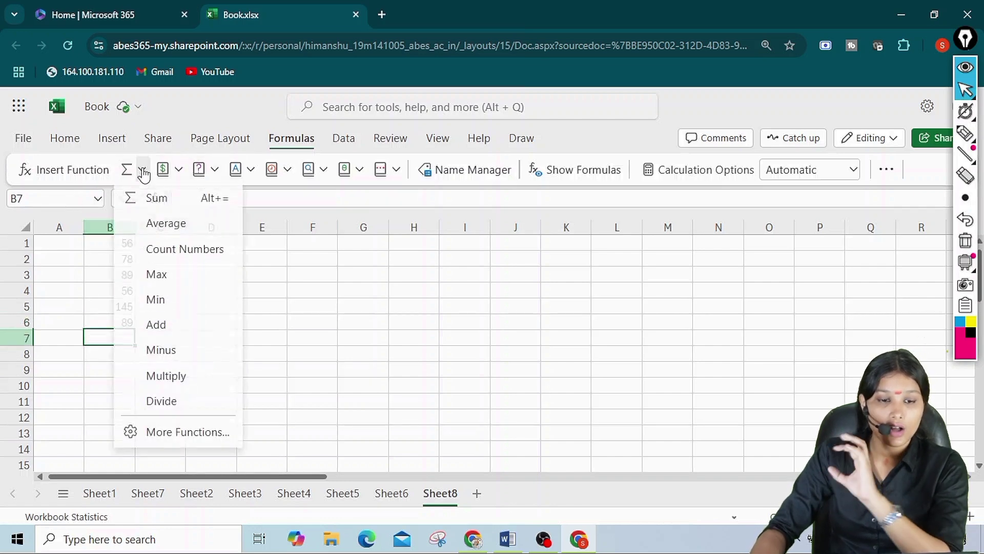
{"action": "left_click", "coordinate": [181, 388]}
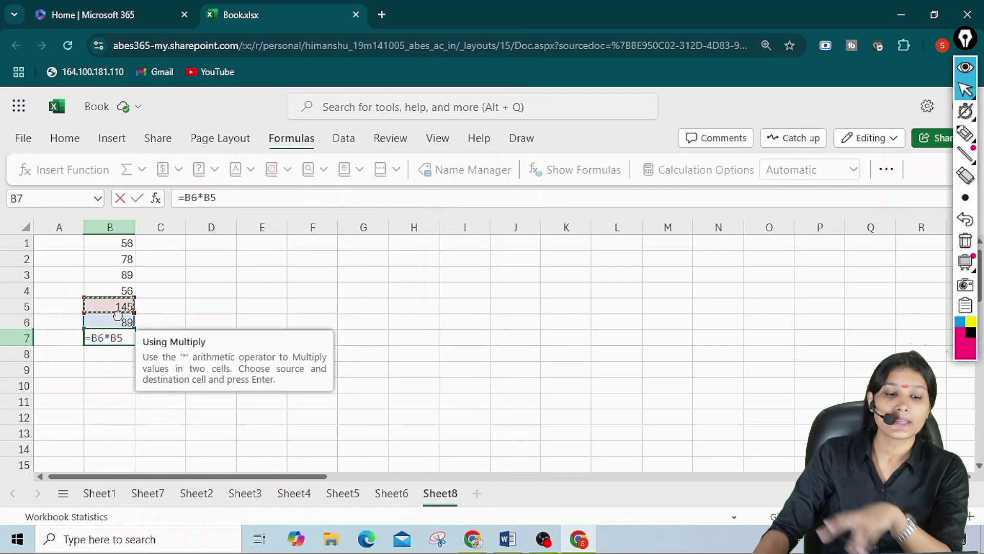
{"action": "left_click", "coordinate": [126, 275]}
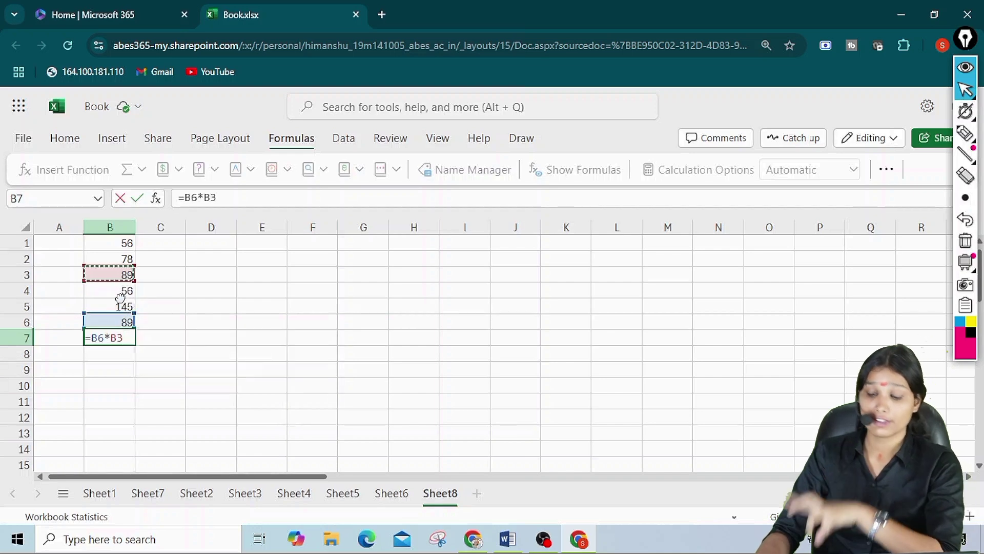
{"action": "key", "text": "Return"}
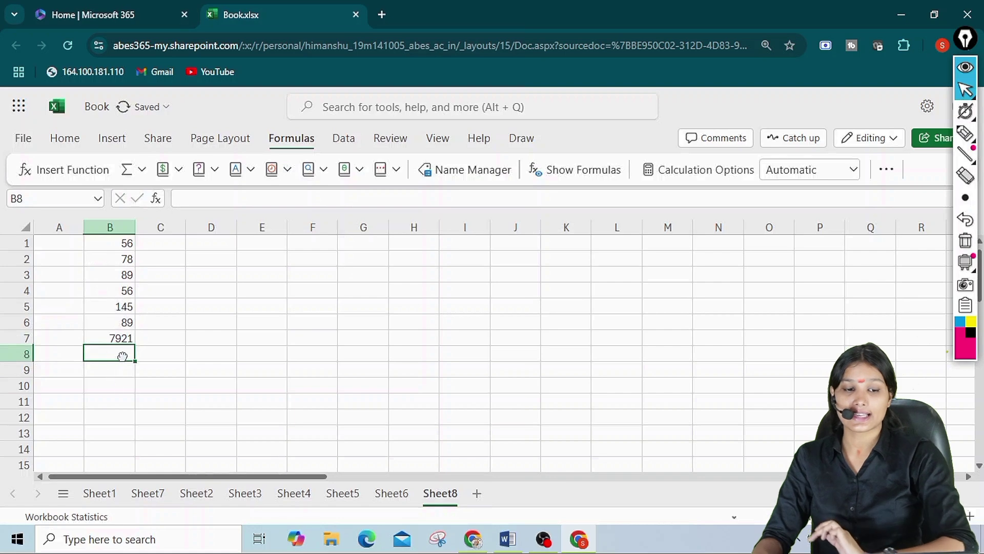
{"action": "double_click", "coordinate": [121, 338]}
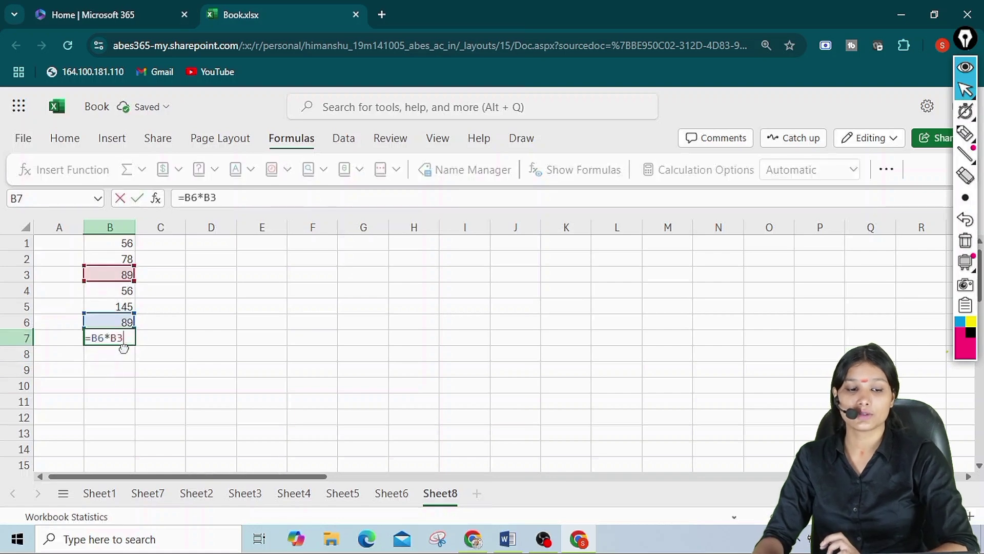
{"action": "key", "text": "Return"}
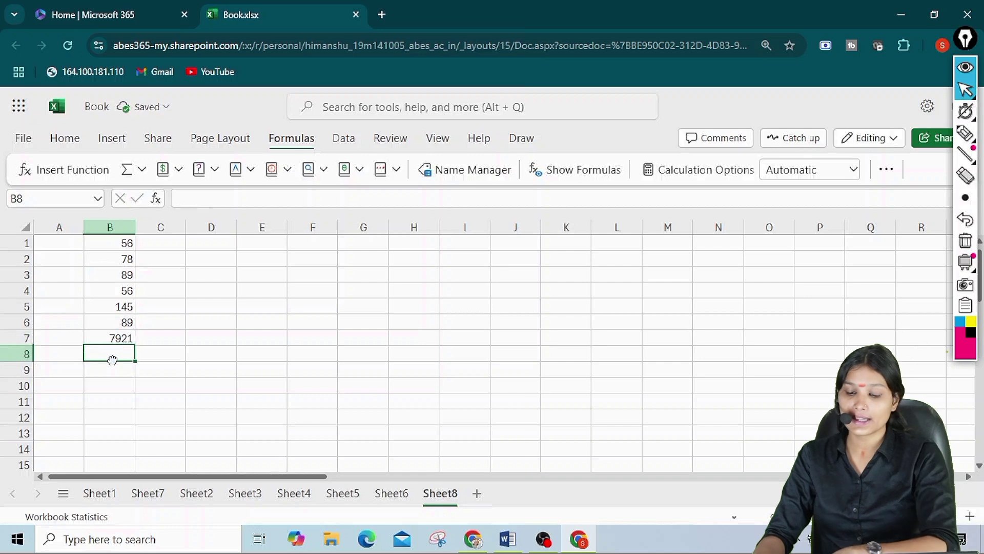
Step: Multiply B5 by B2 in cell B8 with the manually entered formula =B5*B2
{"action": "type", "text": "="}
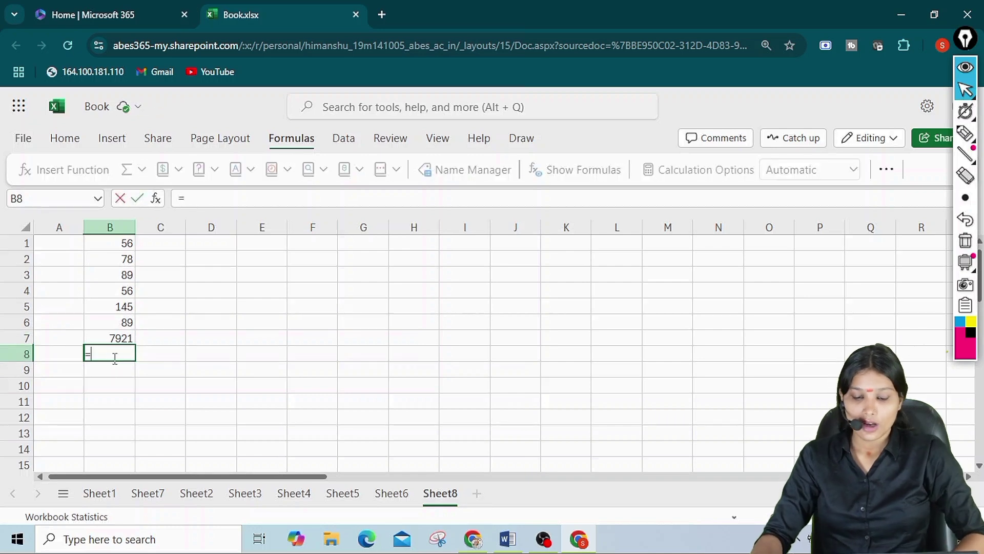
{"action": "type", "text": "*"}
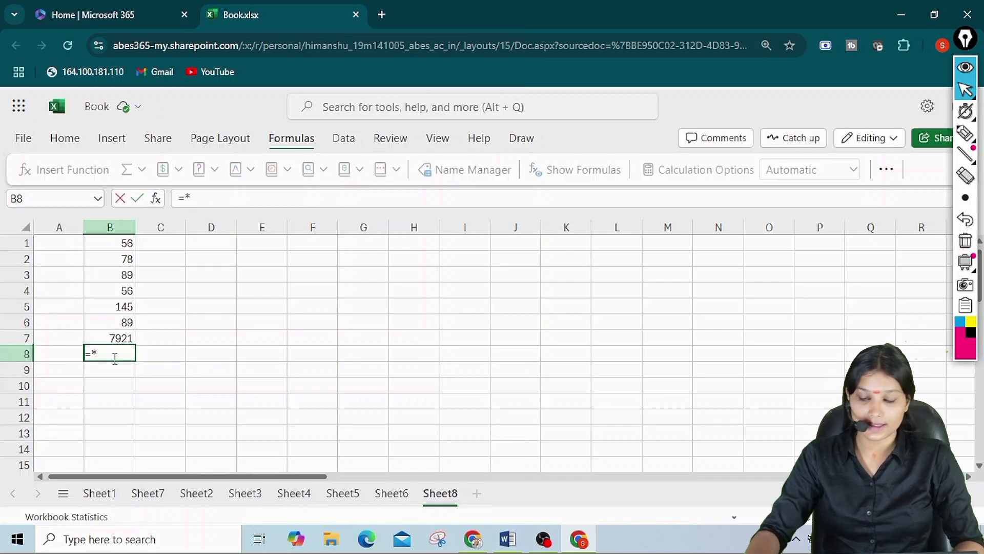
{"action": "key", "text": "BackSpace"}
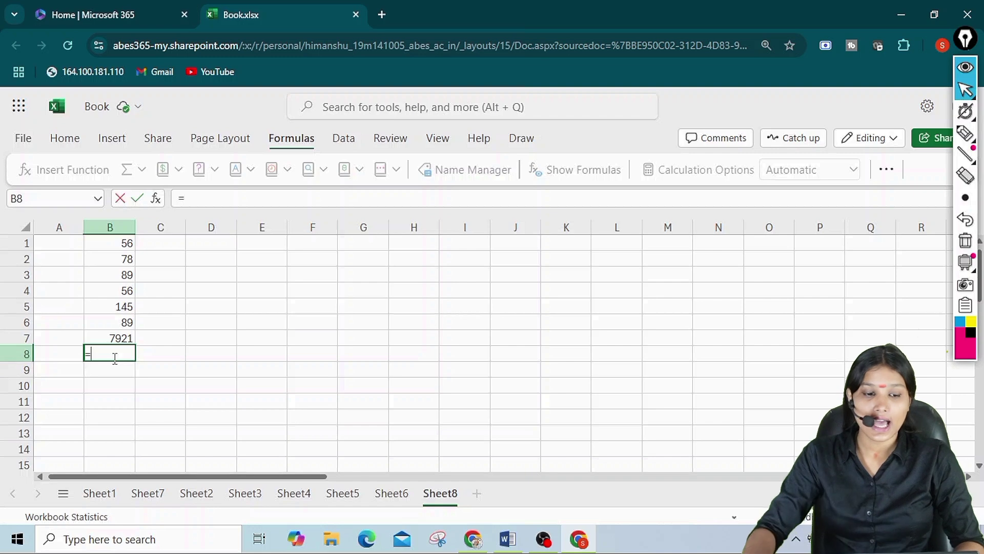
{"action": "left_click", "coordinate": [126, 308]}
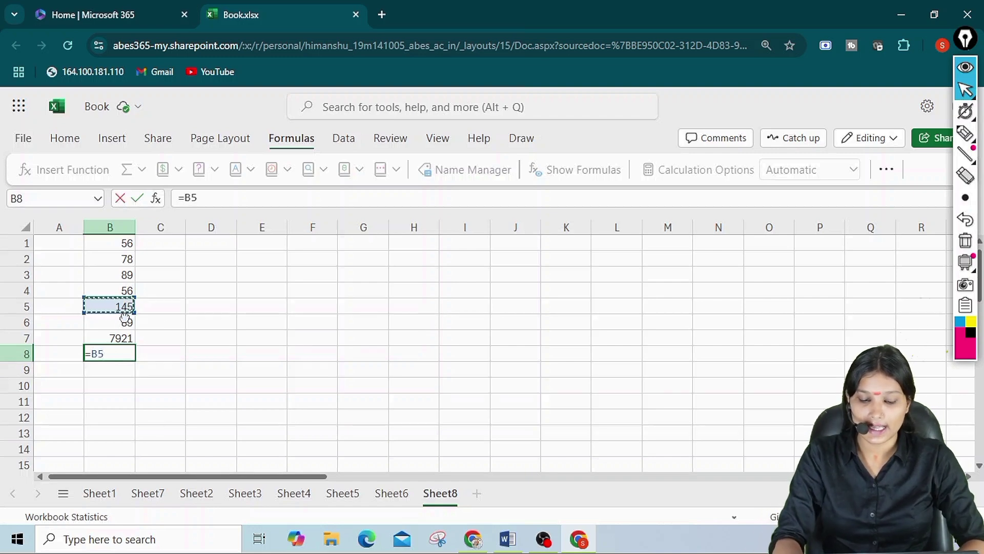
{"action": "type", "text": "*"}
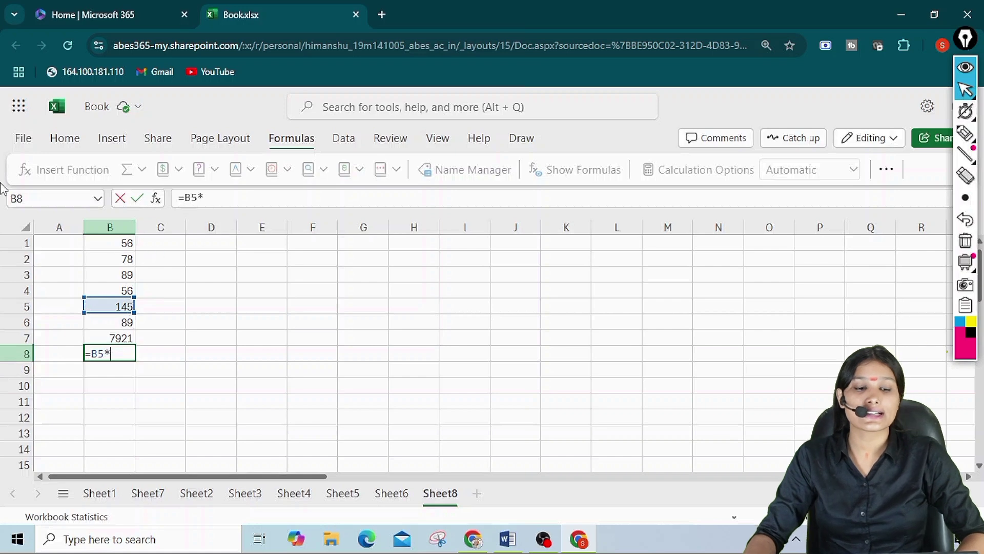
{"action": "left_click", "coordinate": [124, 262]}
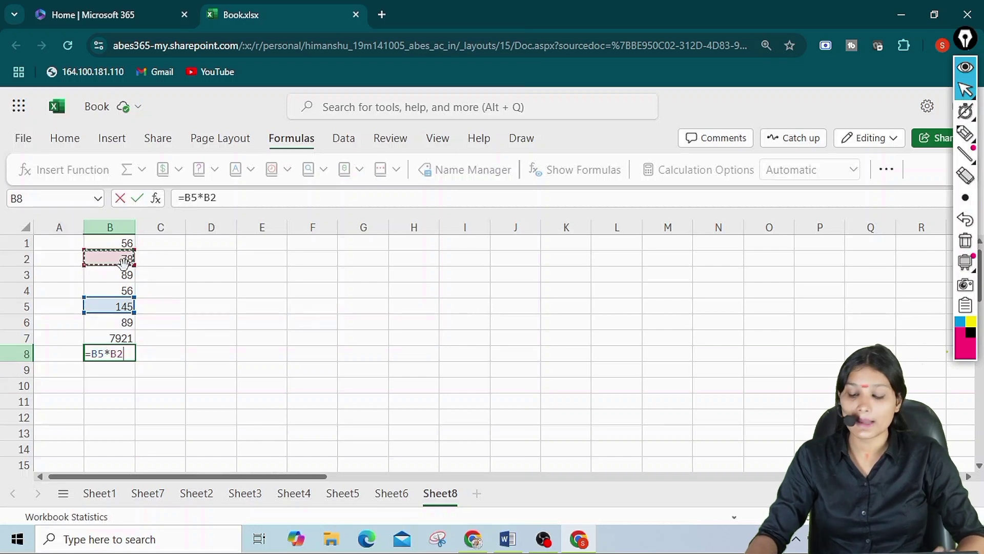
{"action": "key", "text": "Return"}
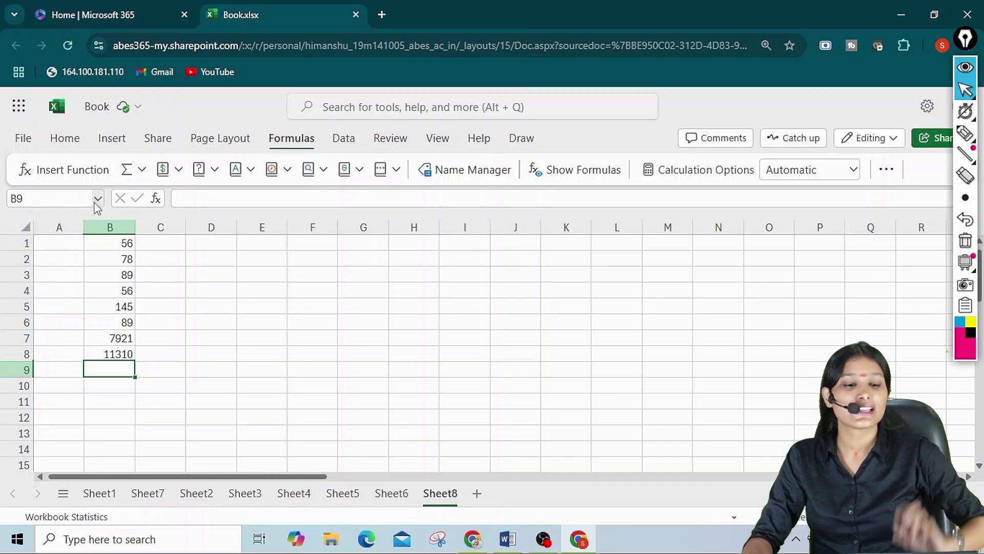
Step: Divide B8 by B1 in cell B9 with the formula =B8/B1
{"action": "left_click", "coordinate": [142, 172]}
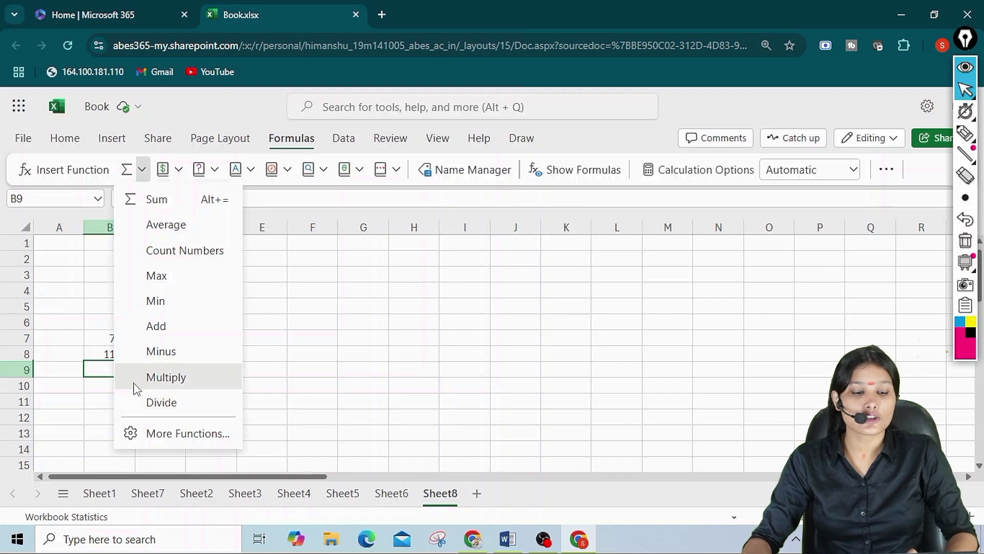
{"action": "left_click", "coordinate": [92, 367]}
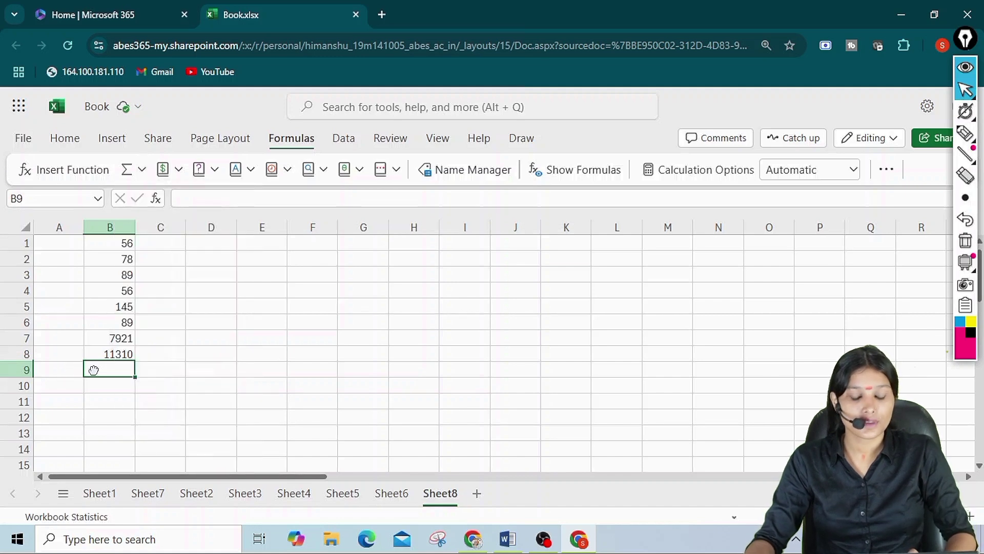
{"action": "type", "text": "="}
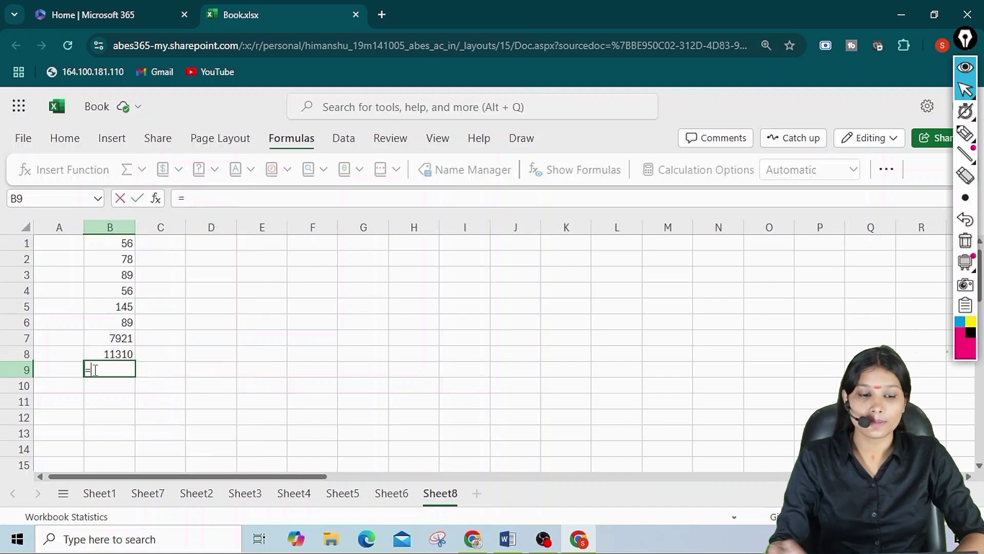
{"action": "left_click", "coordinate": [121, 356]}
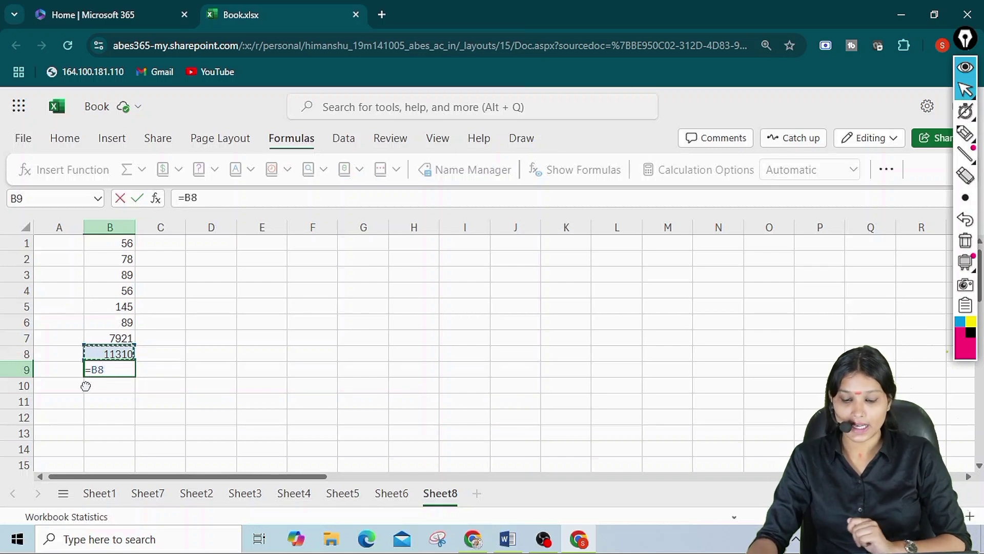
{"action": "type", "text": "/"}
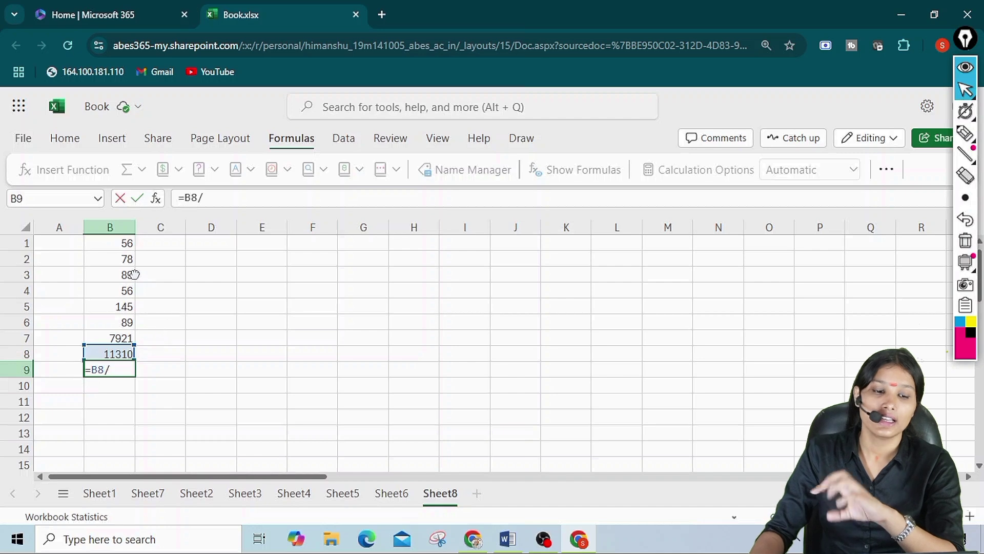
{"action": "left_click", "coordinate": [117, 243]}
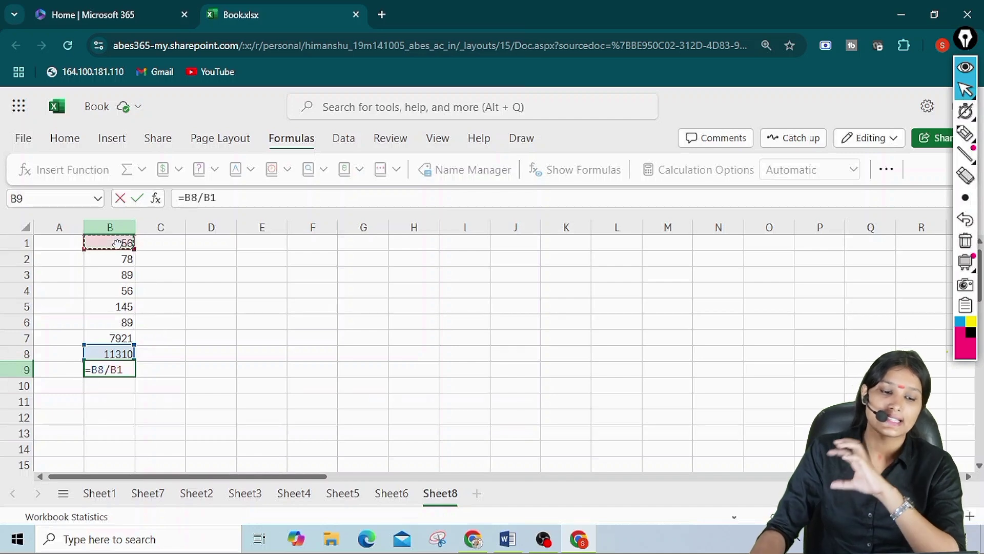
{"action": "key", "text": "Return"}
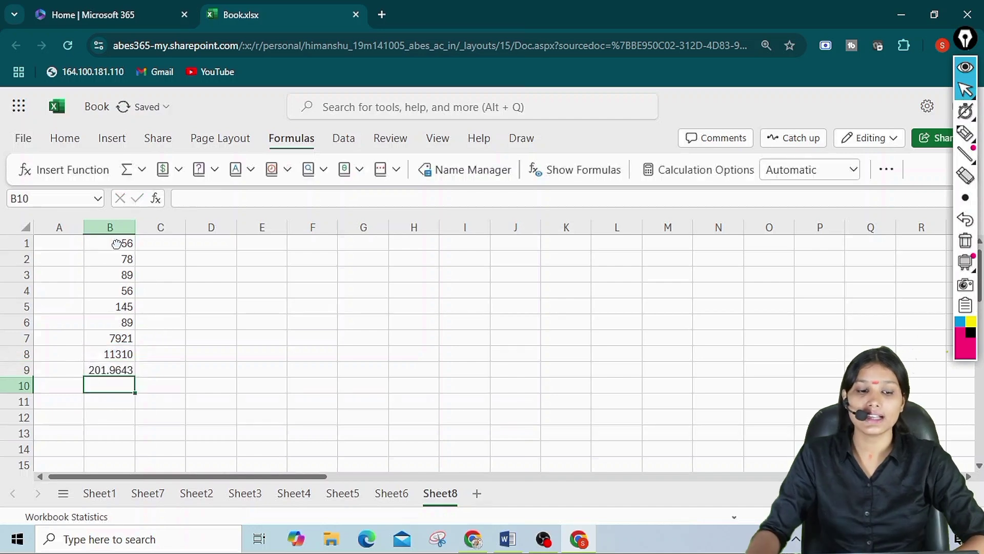
{"action": "left_click", "coordinate": [108, 373]}
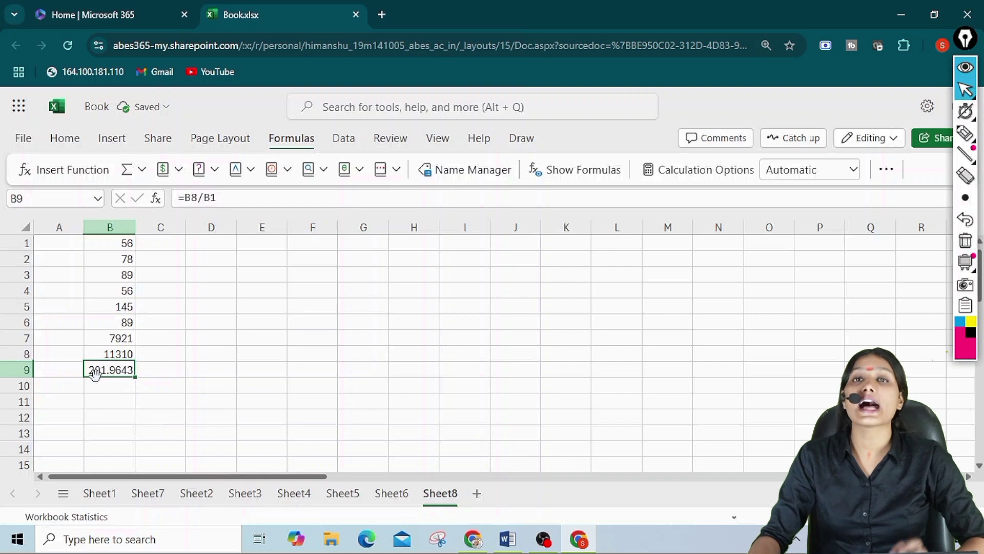